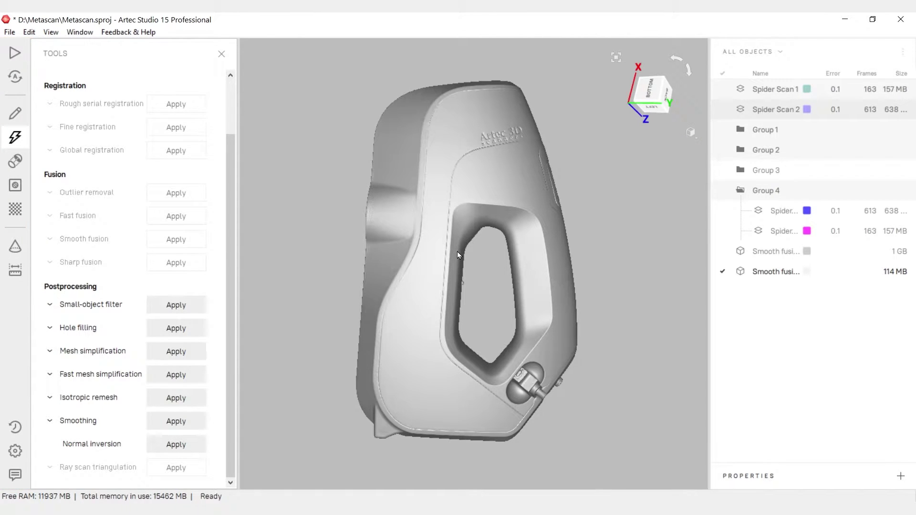
drag(495, 268, 457, 277)
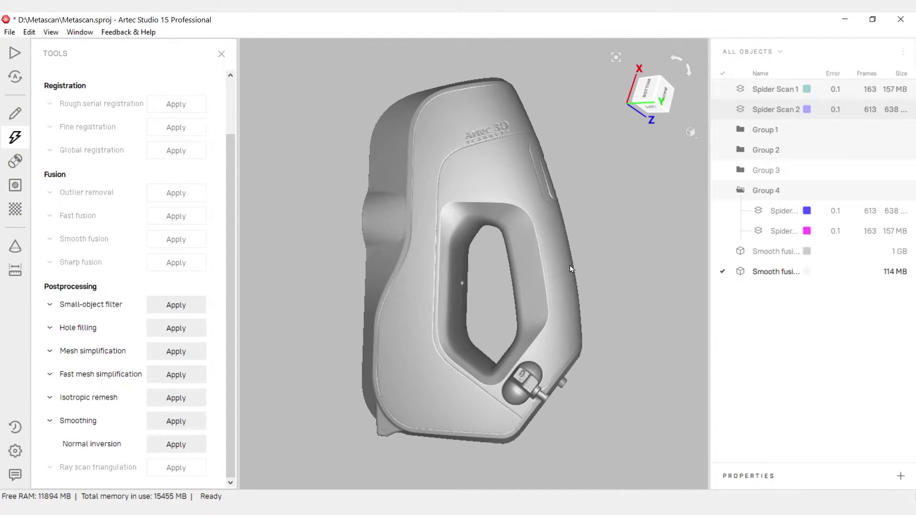
mouse_move(569, 266)
mouse_down()
mouse_move(181, 262)
mouse_move(413, 273)
mouse_move(520, 263)
mouse_move(561, 313)
mouse_move(578, 279)
mouse_up()
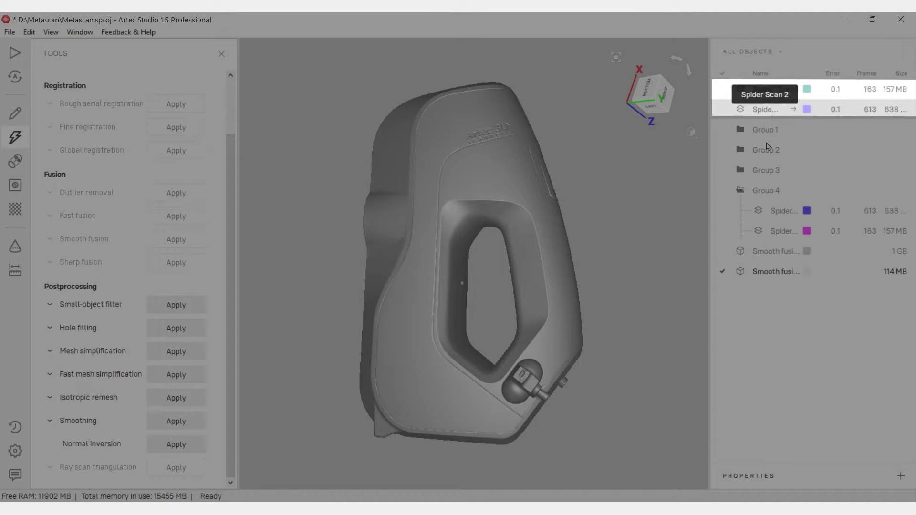
click(774, 272)
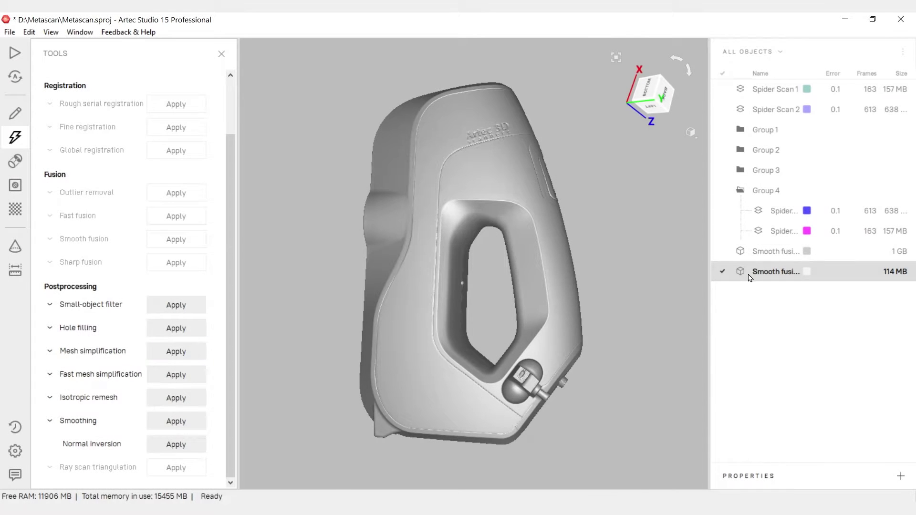
click(765, 93)
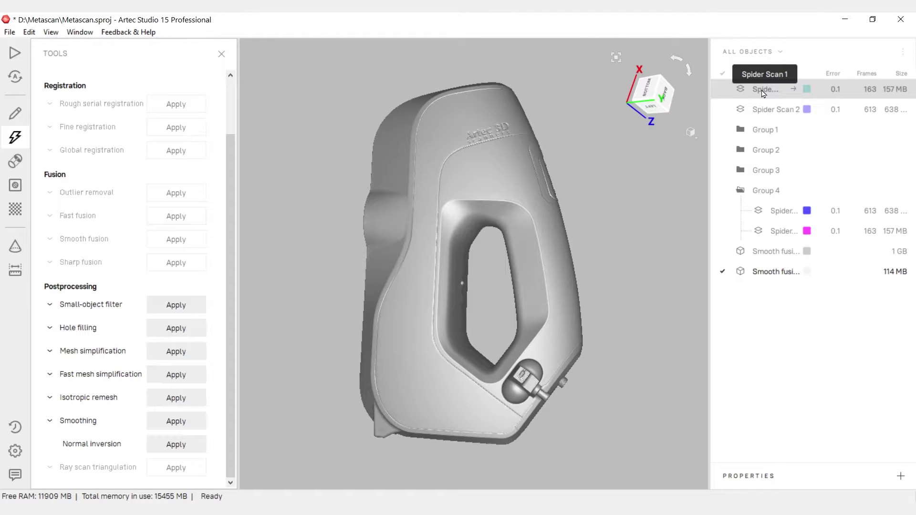
Open Spider Scan 1's frame list, preview frames 10–18 together, rotate them, and play them back.
double_click(762, 91)
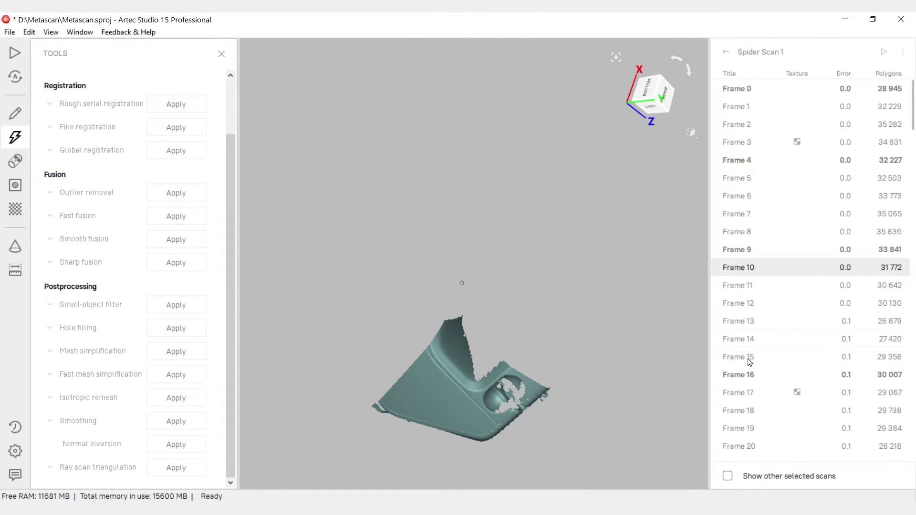
shift+click(754, 410)
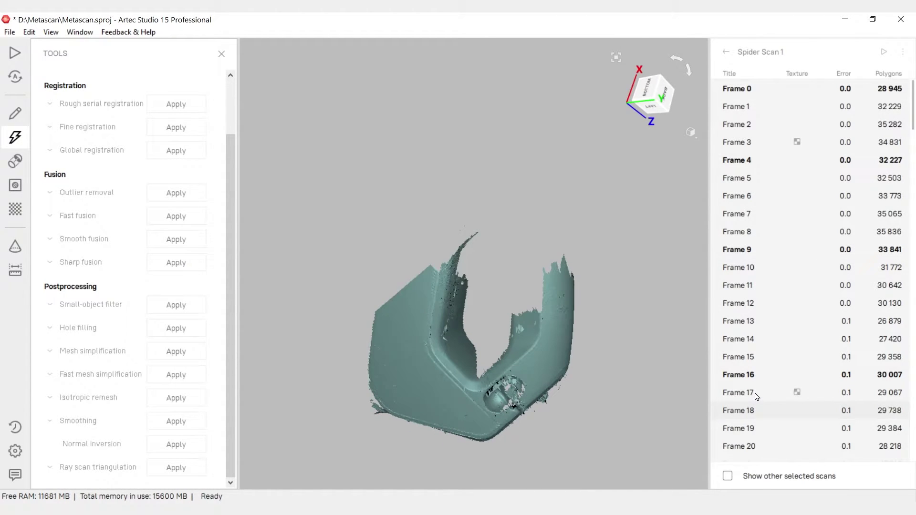
drag(618, 361, 624, 235)
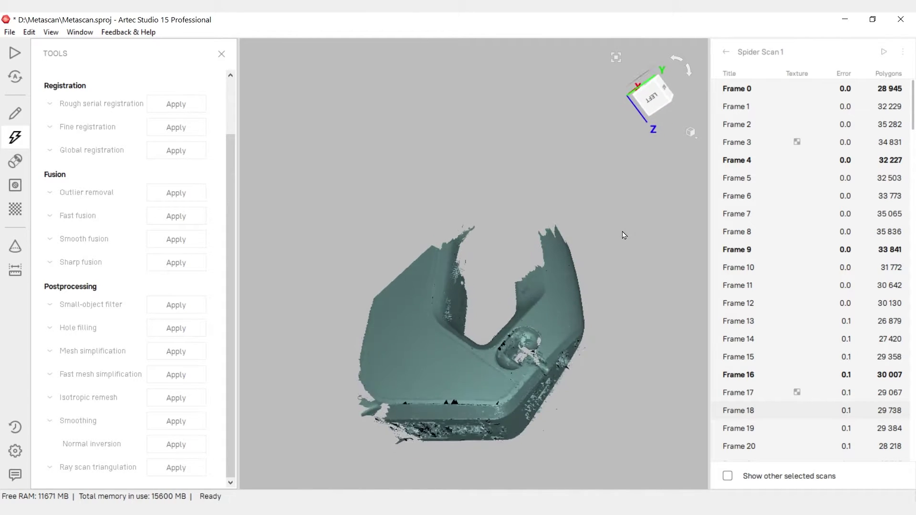
click(883, 53)
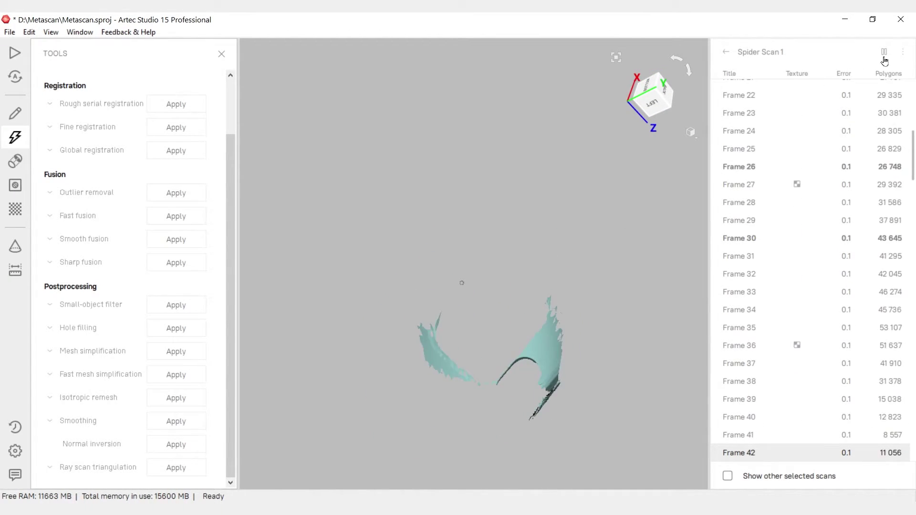
Return to the object list, hide Groups 2–4, and show the 1 GB Smooth fusion mesh.
click(725, 55)
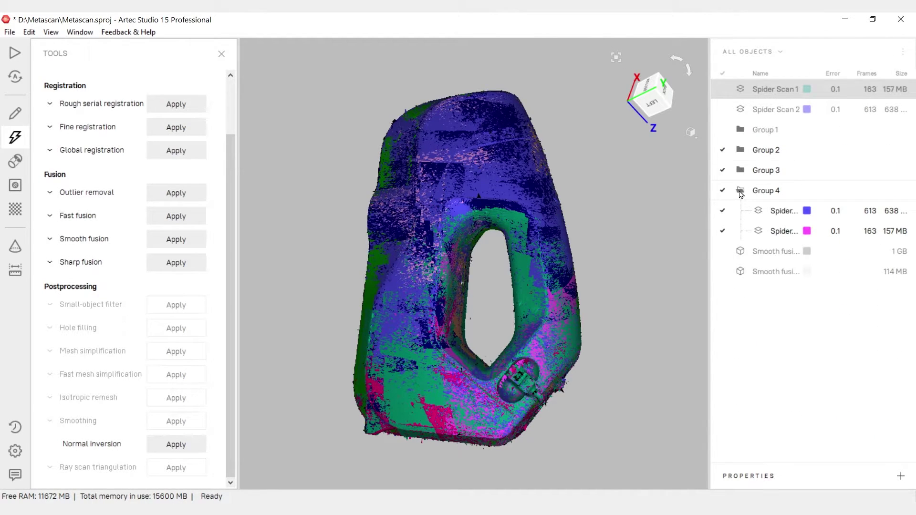
click(722, 150)
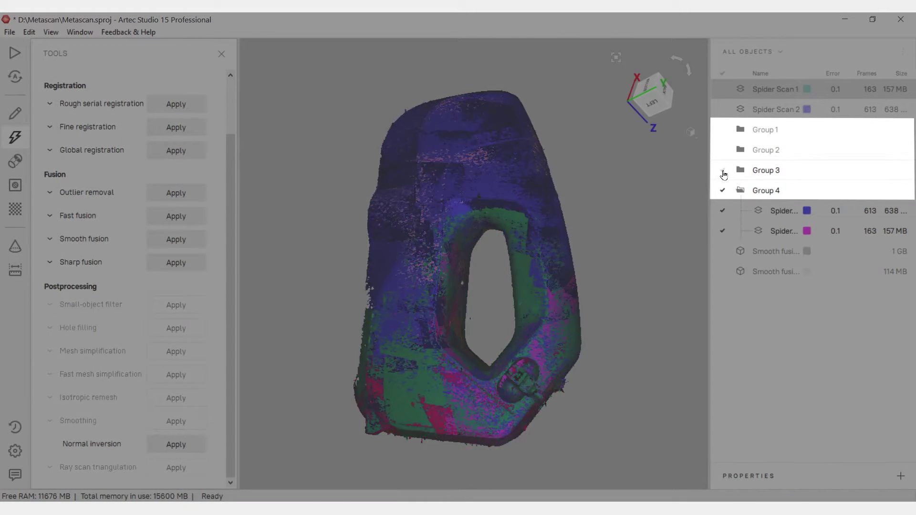
click(723, 170)
click(722, 191)
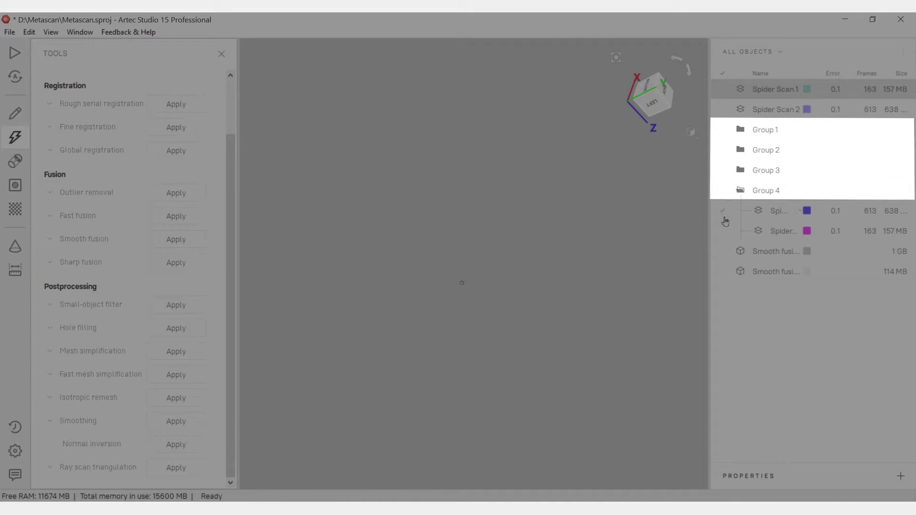
click(724, 253)
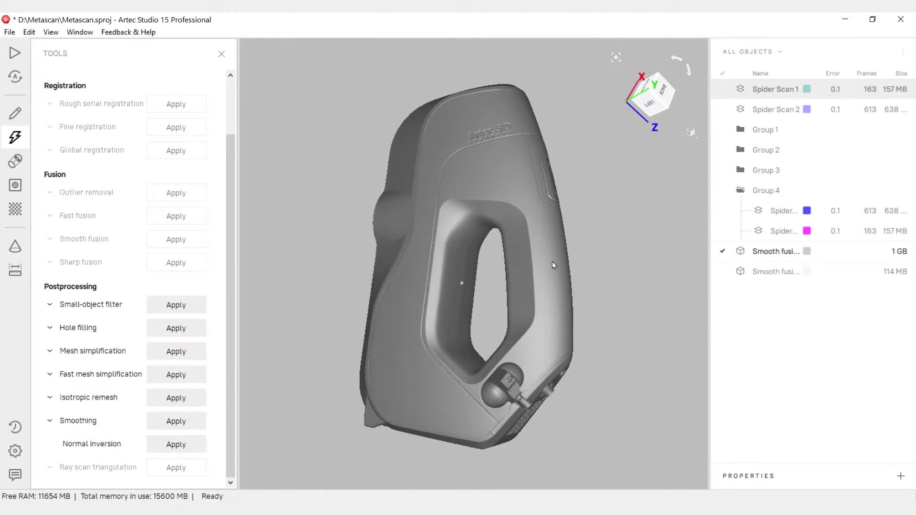
drag(552, 265, 614, 326)
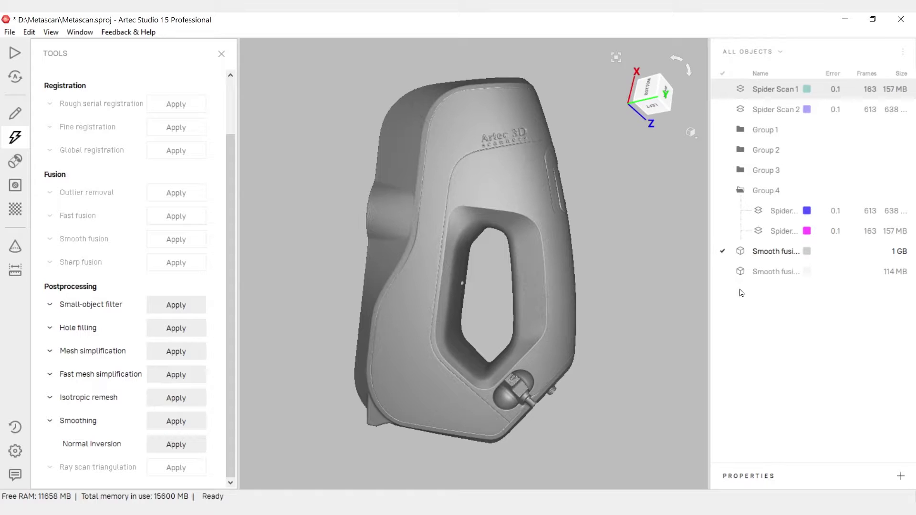
Compare against the 114 MB fusion mesh, then show the 1 GB mesh again and rotate it.
click(723, 271)
click(723, 251)
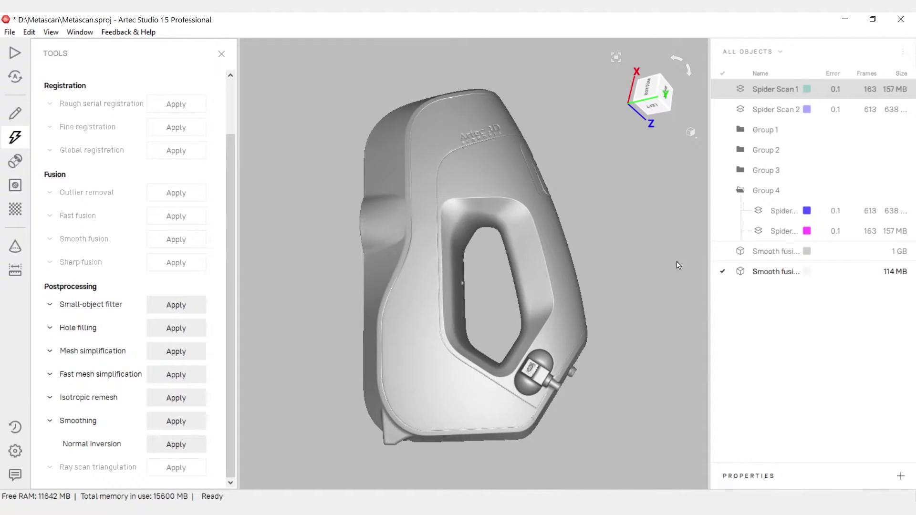
click(722, 251)
click(722, 271)
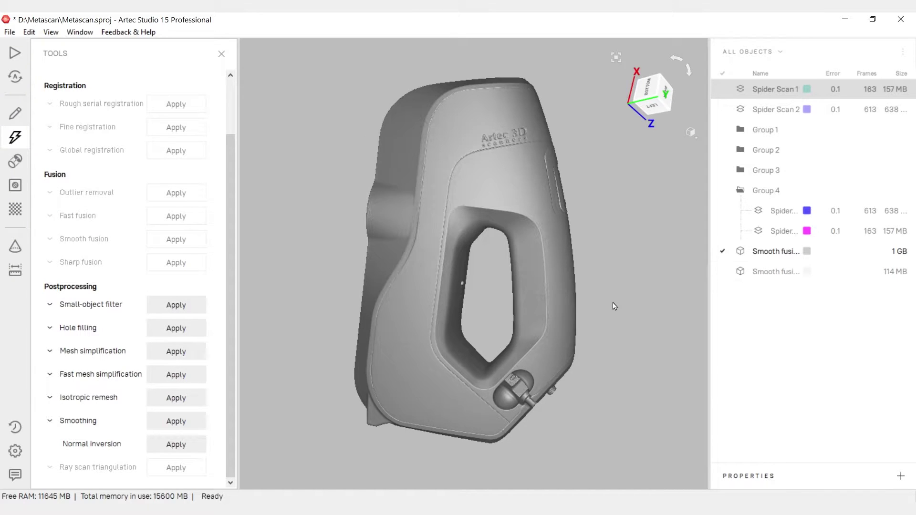
drag(614, 305, 585, 290)
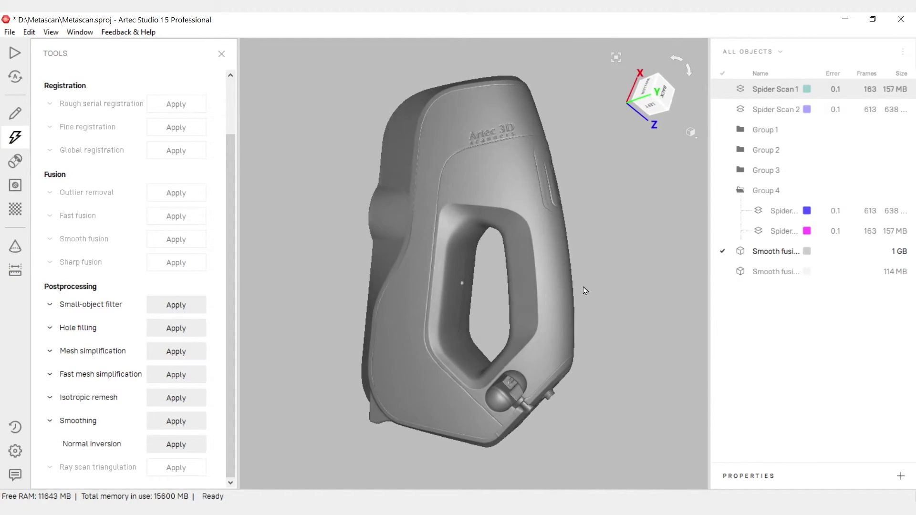
click(765, 256)
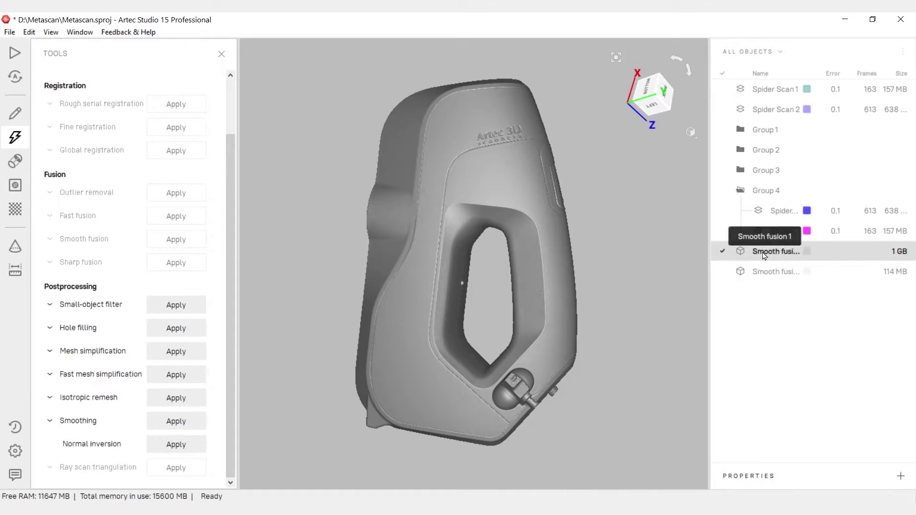
click(763, 481)
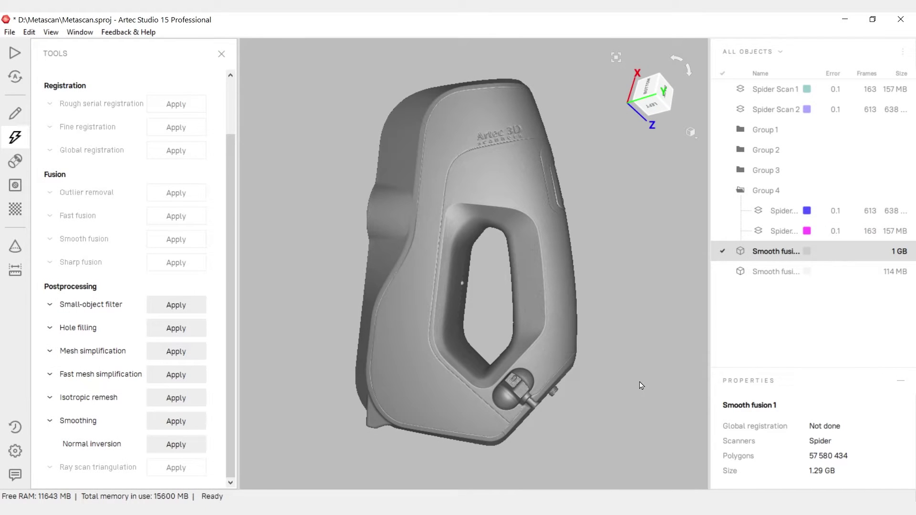
click(783, 384)
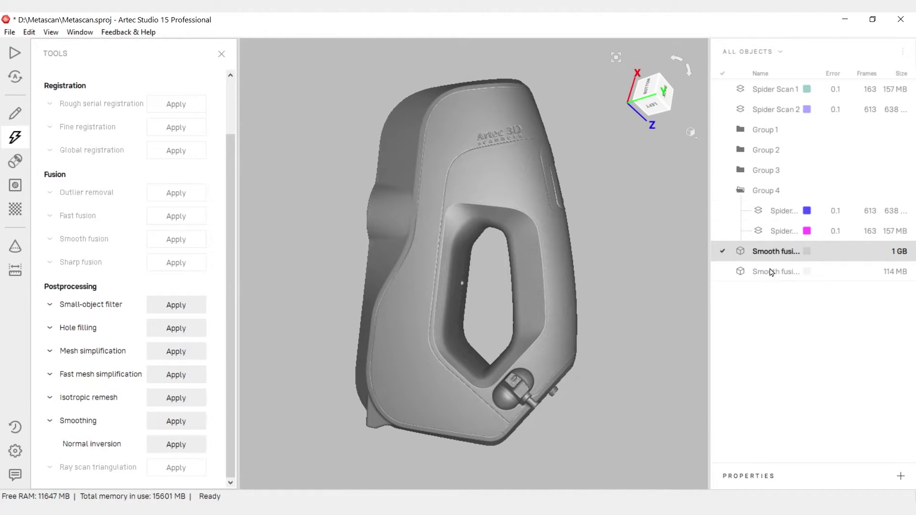
Toggle the 1 GB and 114 MB fusion meshes on and off, leaving both hidden.
click(724, 252)
click(724, 253)
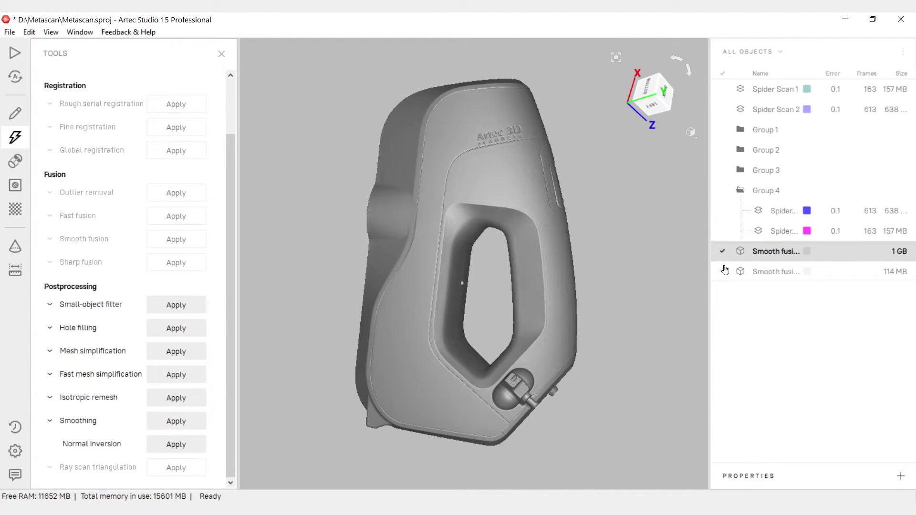
click(723, 273)
click(724, 274)
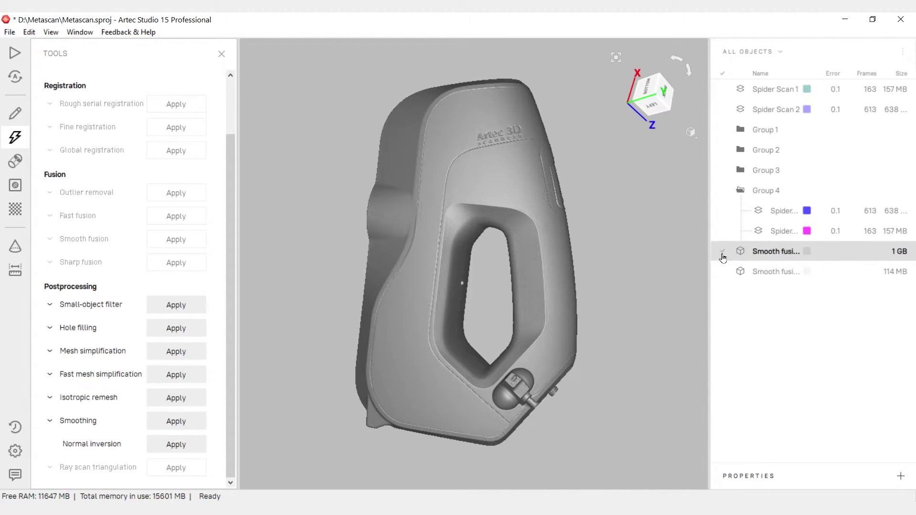
click(722, 252)
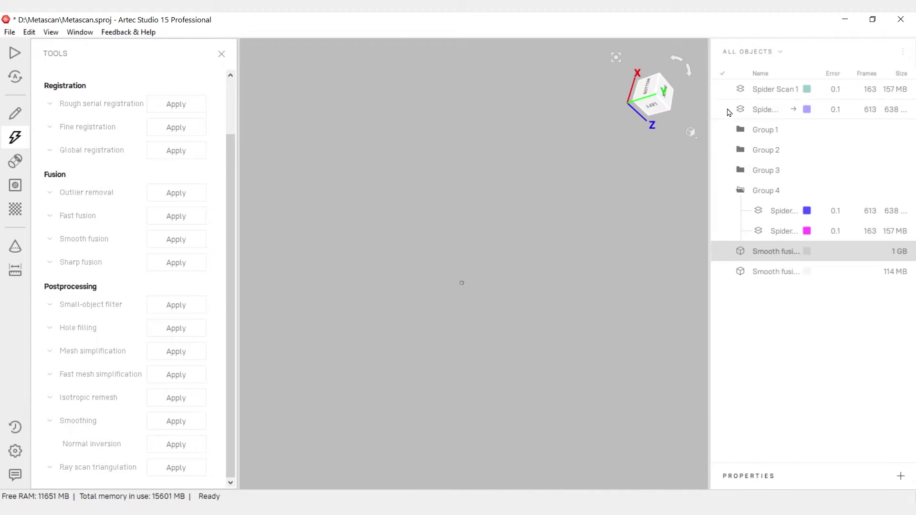
Show the scans of Groups 1–4 over the model, then hide them all again.
click(723, 129)
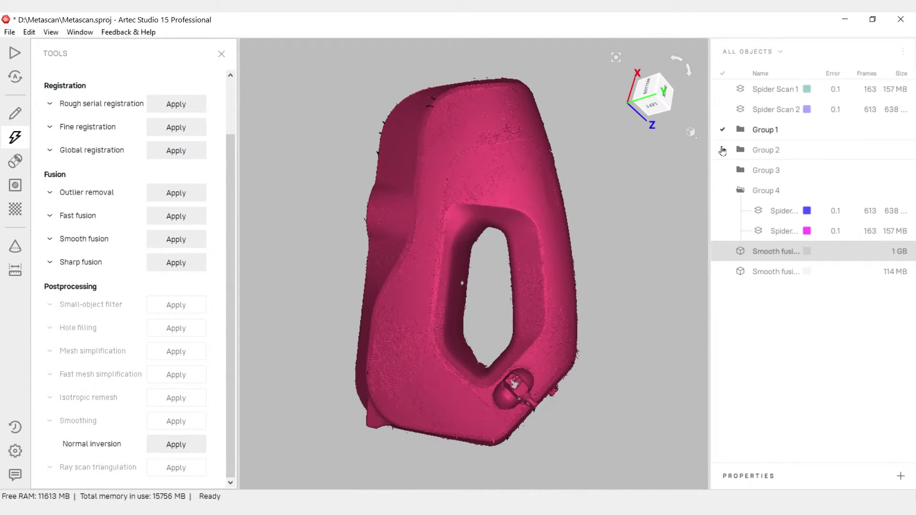
click(722, 150)
click(723, 171)
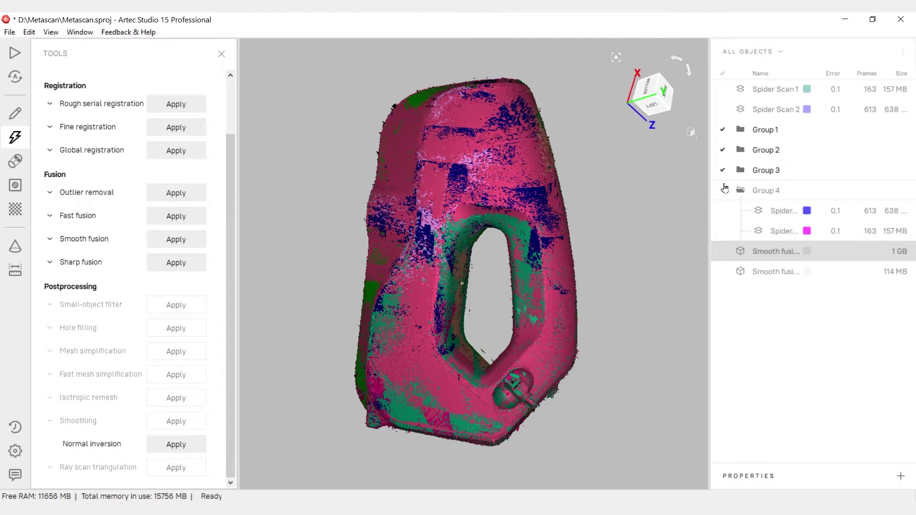
click(724, 188)
click(725, 193)
click(722, 170)
click(725, 149)
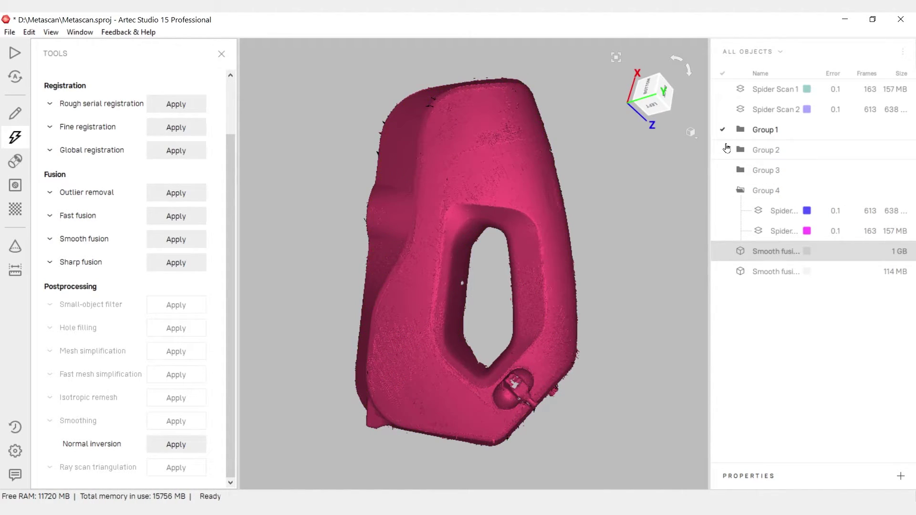
click(724, 130)
Display only the 114 MB fused model, orbit to its other side, and dismiss its context menu.
click(722, 252)
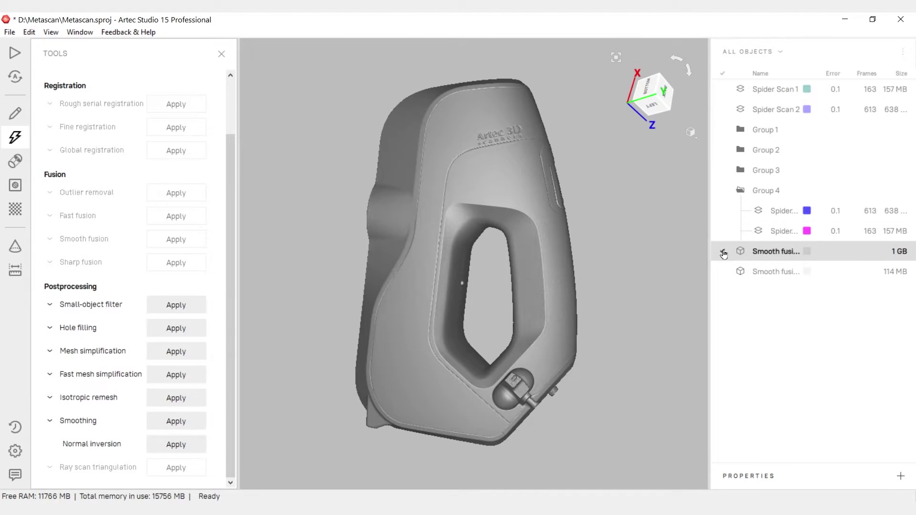
click(723, 272)
click(724, 251)
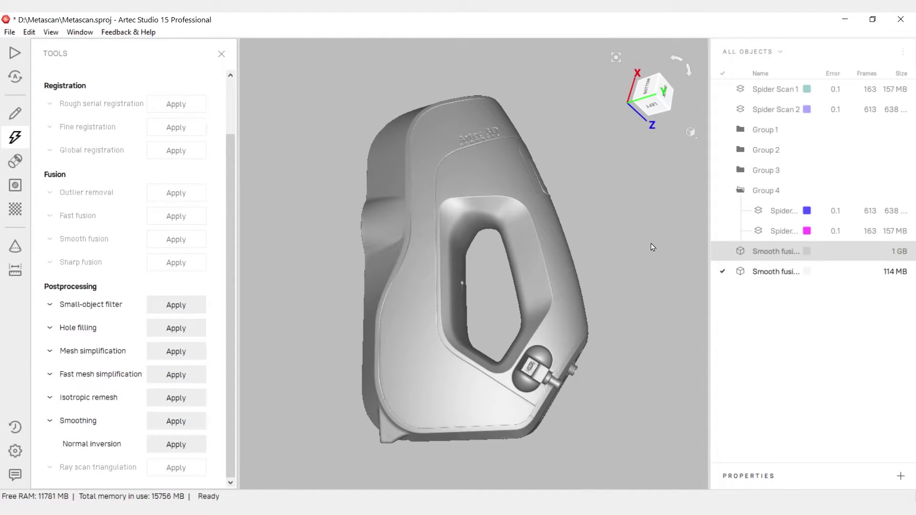
drag(593, 248, 562, 265)
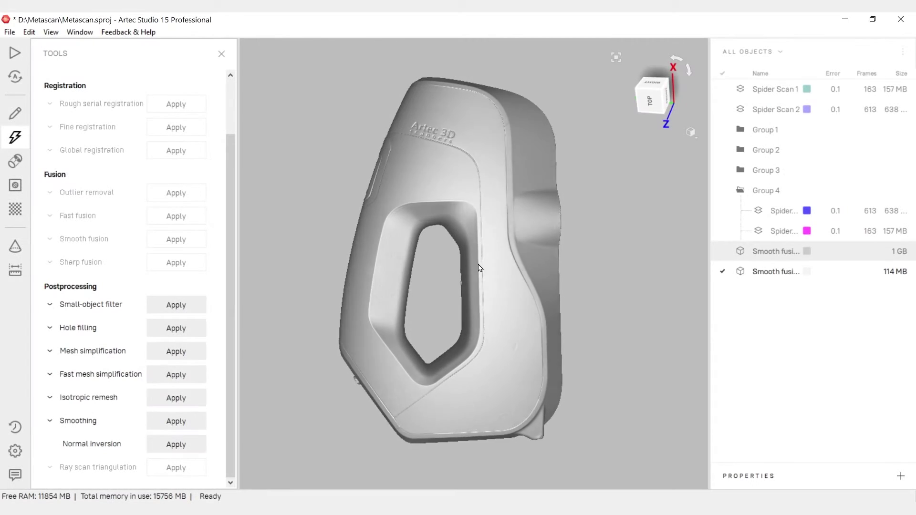
right_click(779, 276)
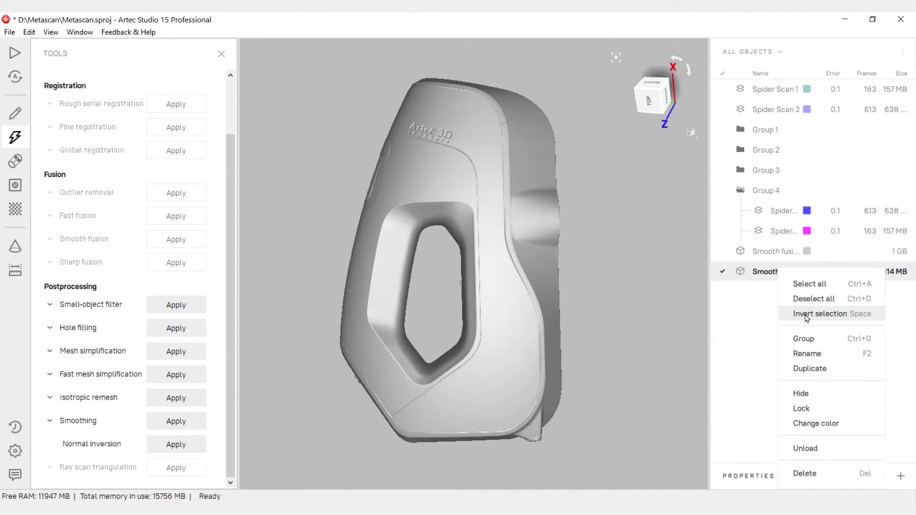
click(741, 320)
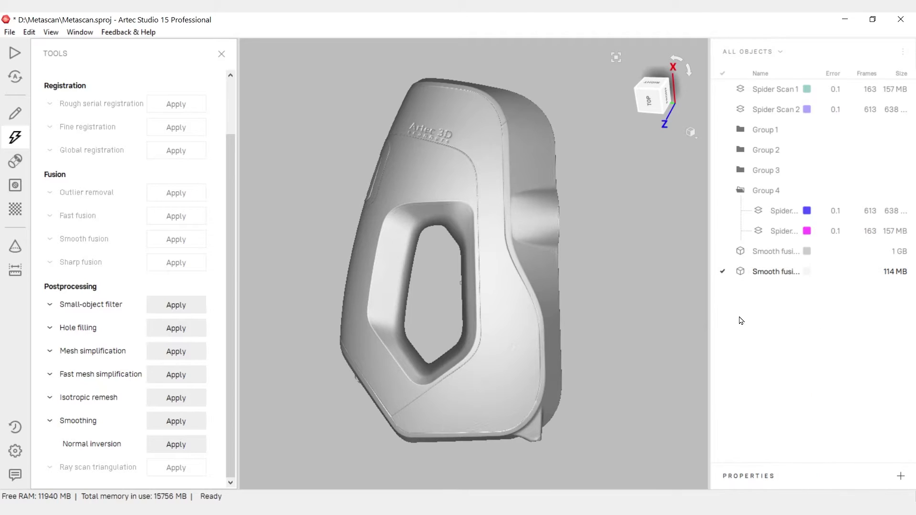
Try Texture, Surface color, Scan color and X-Ray modes, settle on Texture, and view from TOP.
click(690, 133)
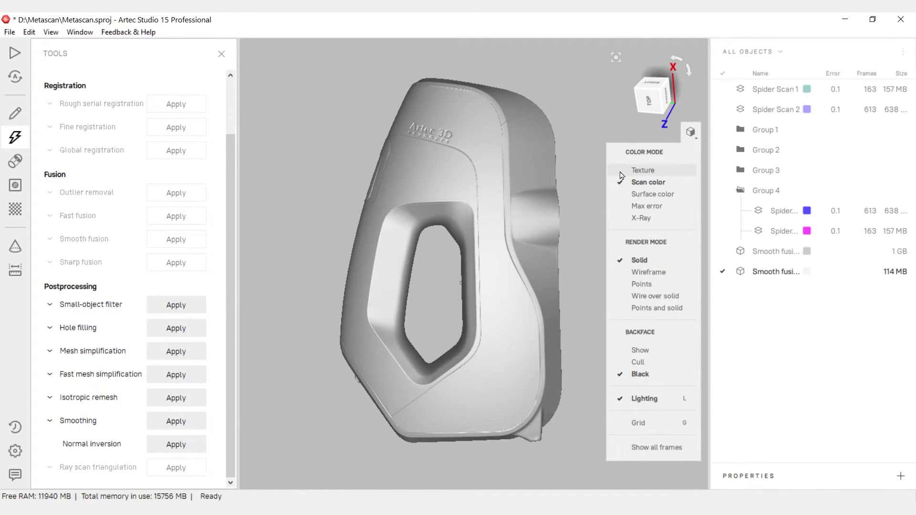
click(642, 170)
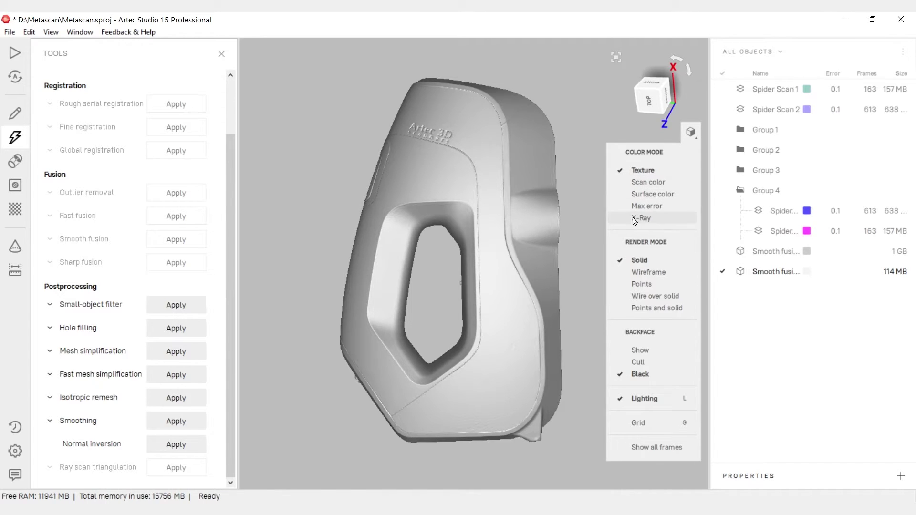
click(621, 198)
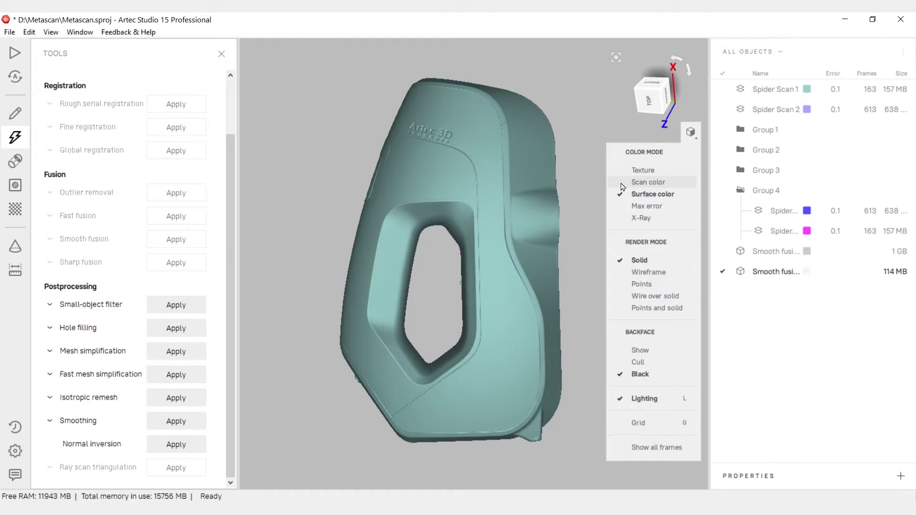
click(622, 184)
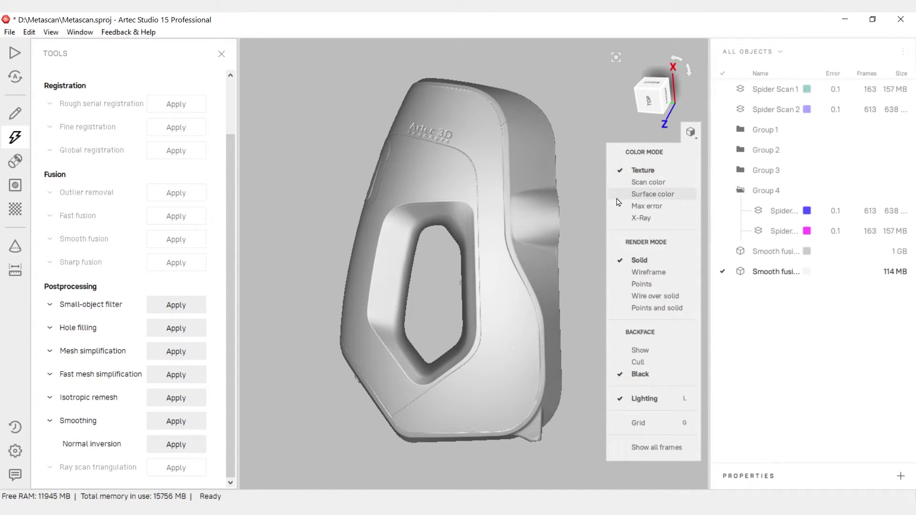
click(619, 217)
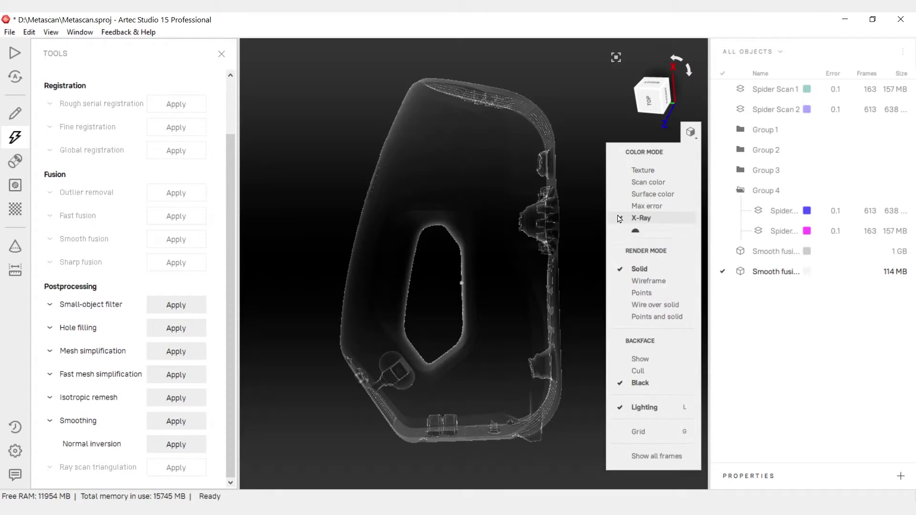
click(620, 170)
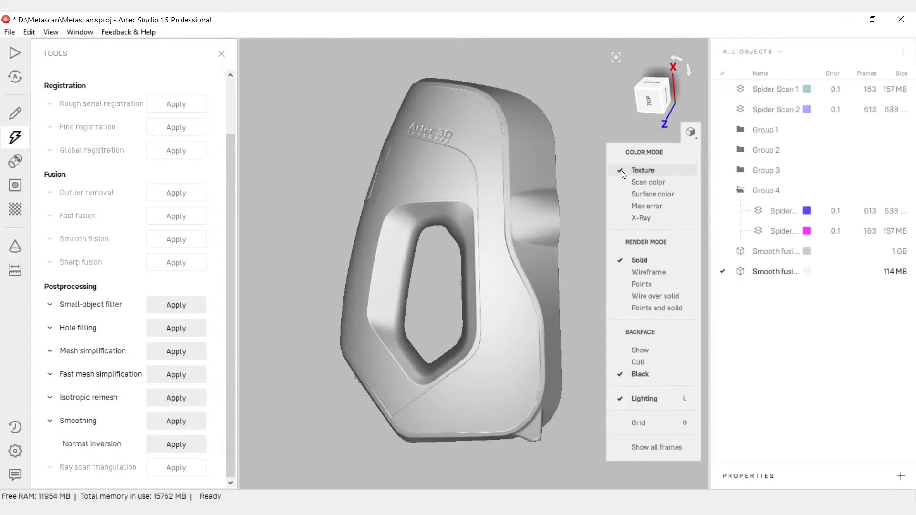
click(647, 104)
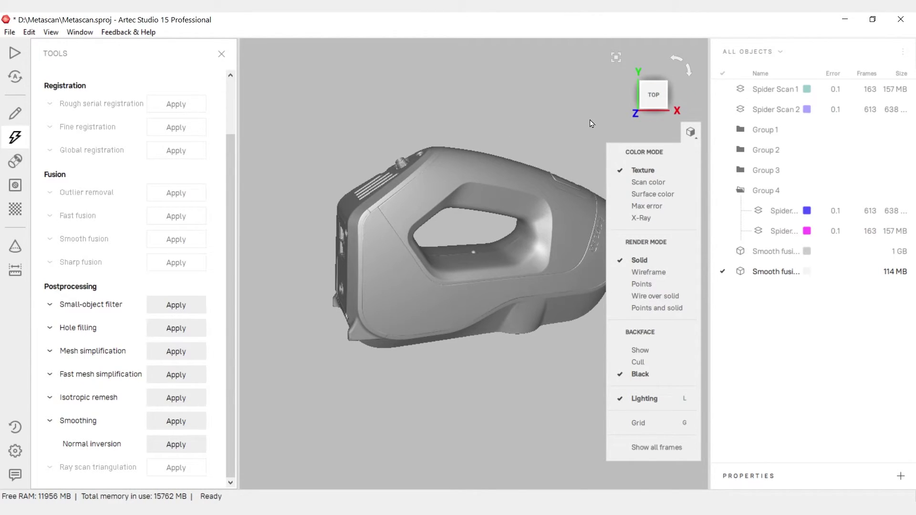
click(690, 133)
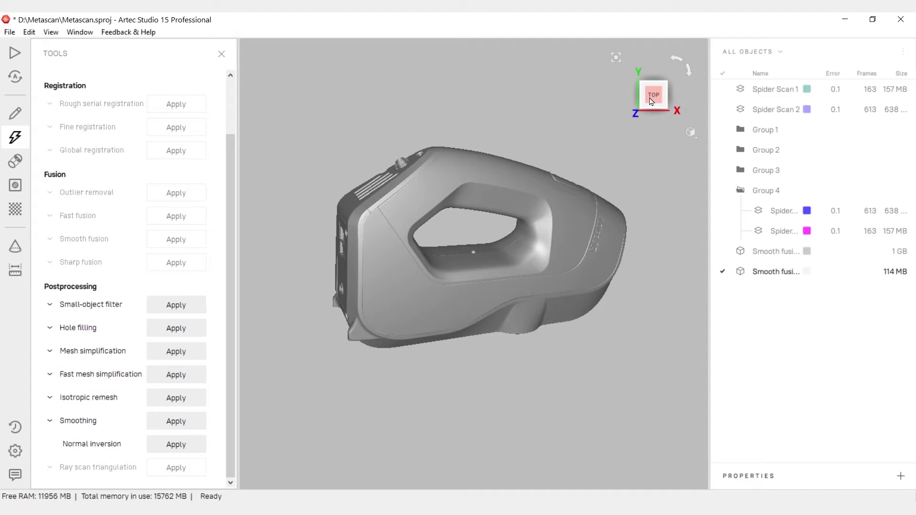
Orbit the model to inspect its bottom and side, then zoom and pan it upright facing front.
click(676, 60)
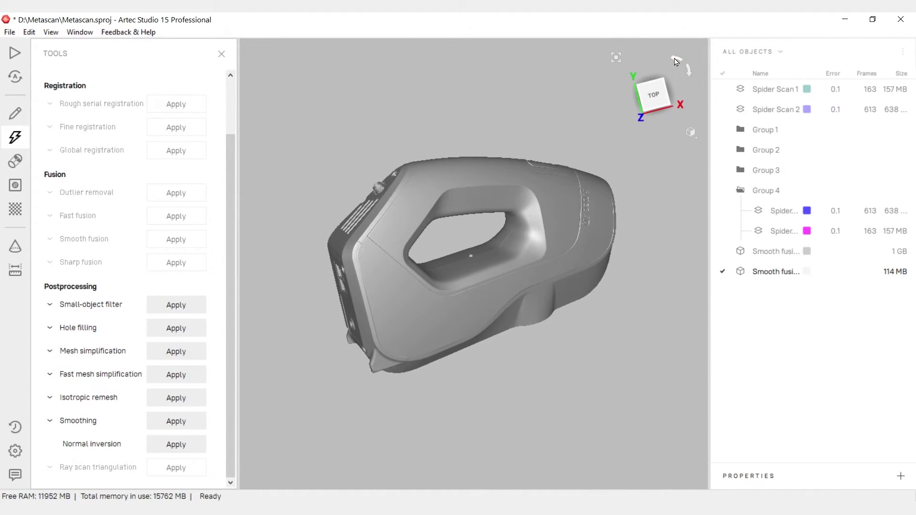
drag(671, 95, 657, 135)
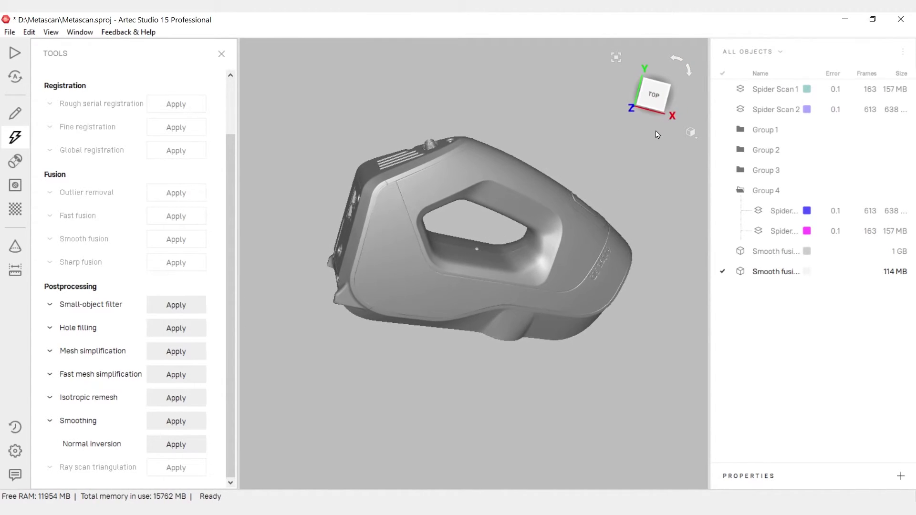
drag(611, 242, 454, 203)
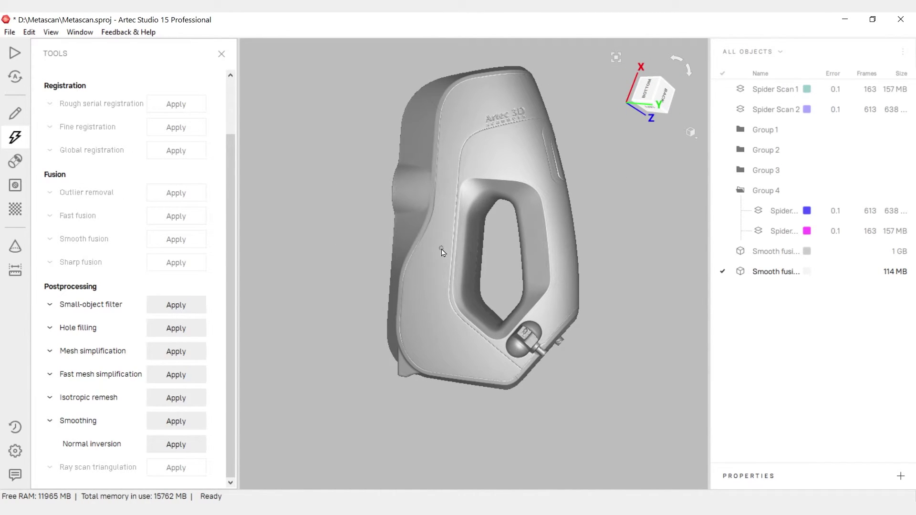
mouse_move(504, 275)
mouse_down()
mouse_move(364, 259)
mouse_move(605, 256)
mouse_move(614, 375)
mouse_move(599, 248)
mouse_move(554, 284)
mouse_move(531, 286)
mouse_move(620, 278)
mouse_move(506, 280)
mouse_up()
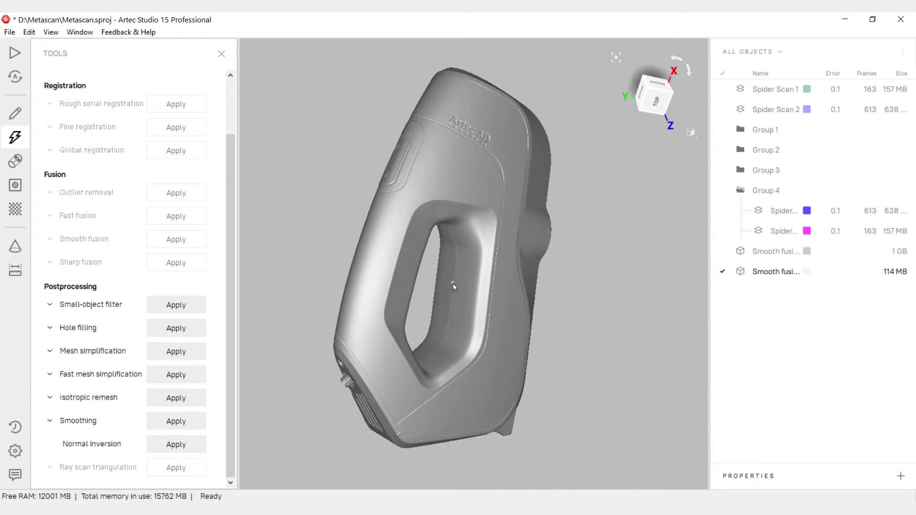
drag(608, 292, 505, 266)
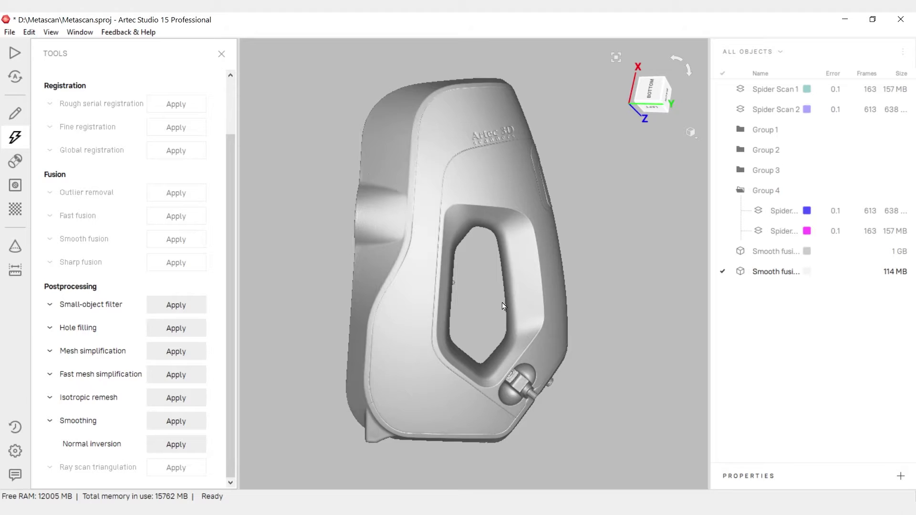
scroll(510, 319, up, 2)
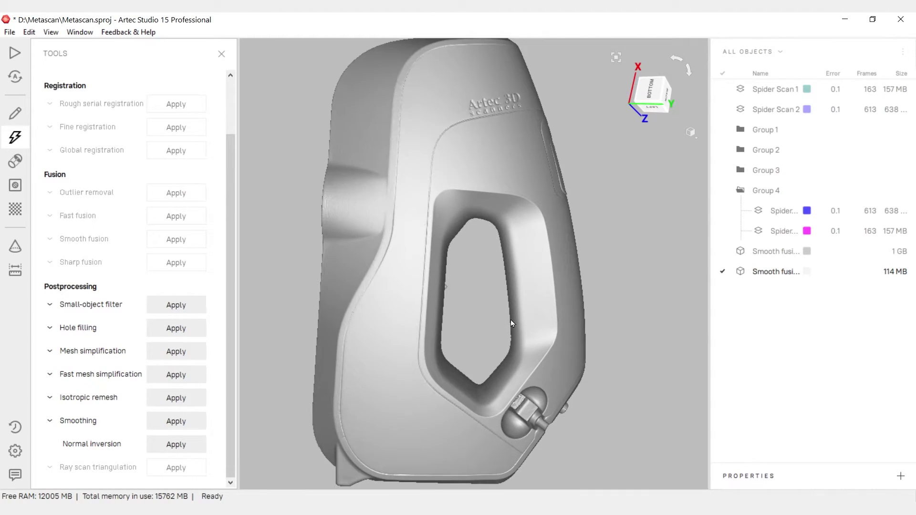
scroll(511, 323, down, 3)
drag(421, 270, 608, 268)
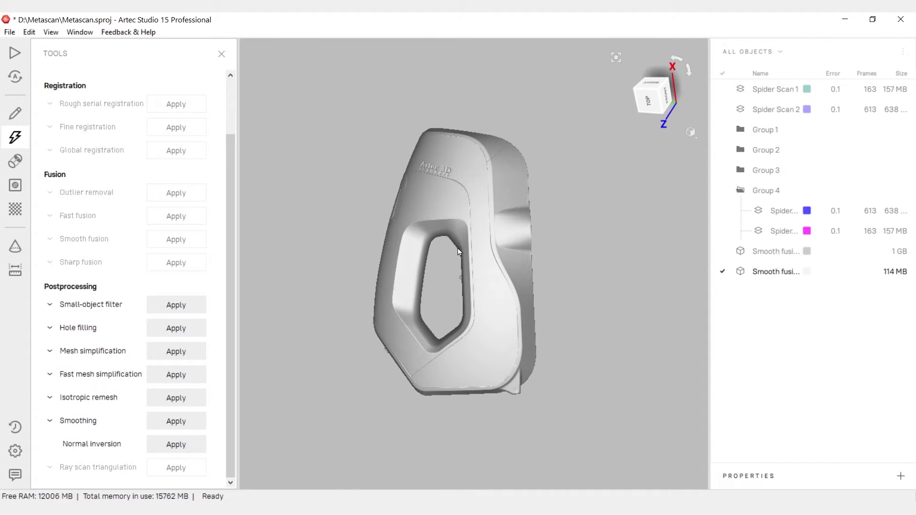
scroll(467, 257, up, 1)
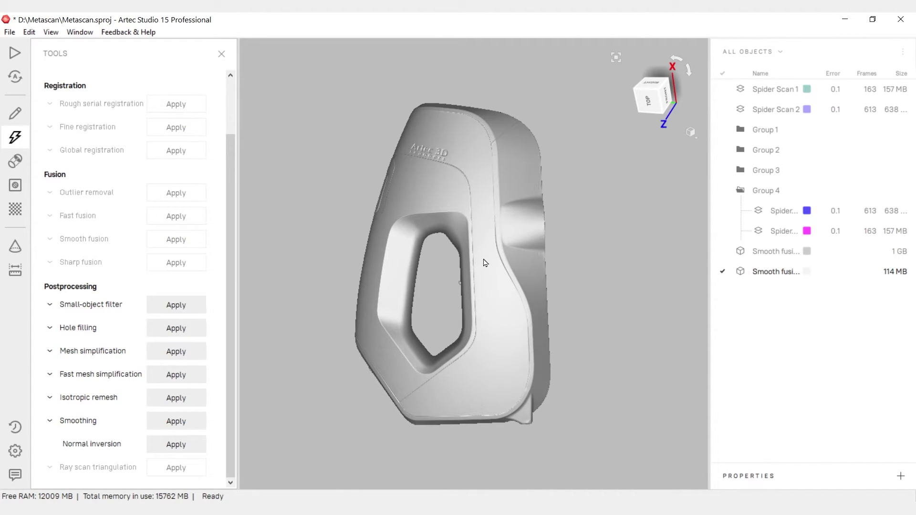
mouse_move(485, 263)
right_down()
mouse_move(391, 262)
mouse_move(527, 262)
mouse_move(487, 259)
mouse_move(482, 192)
mouse_move(484, 258)
right_up()
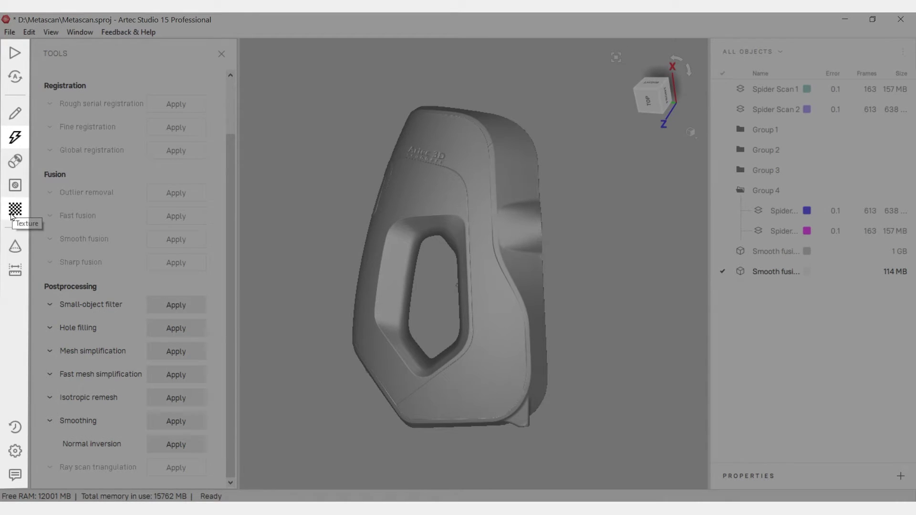
Open the Scan panel, which reports that no scanner is connected.
click(14, 60)
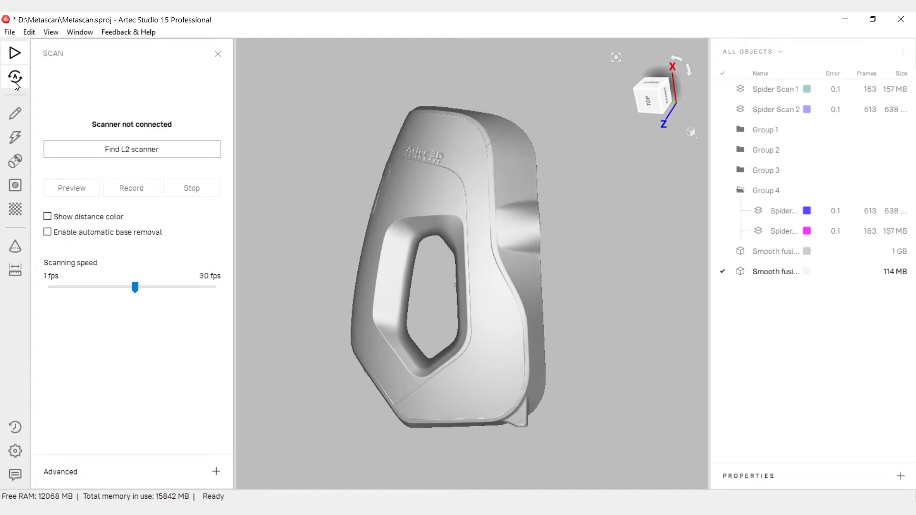
Open the Editor, then switch to the Tools panel of registration, fusion and postprocessing operations.
click(15, 117)
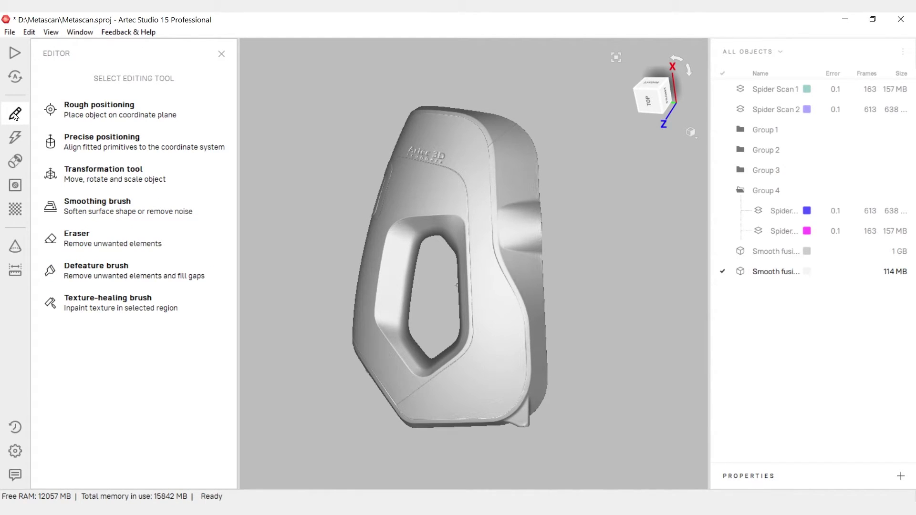
click(17, 142)
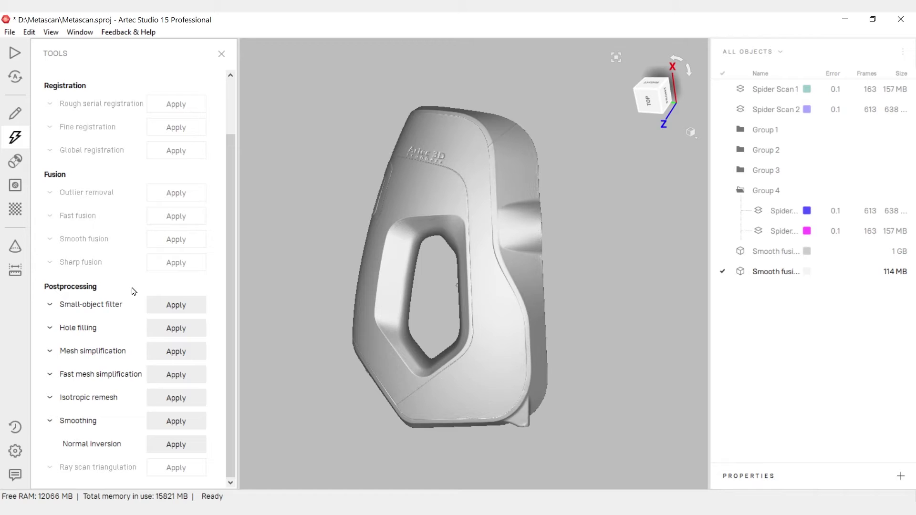
Switch to Align from the left toolbar, closing the Tools side panel.
click(16, 163)
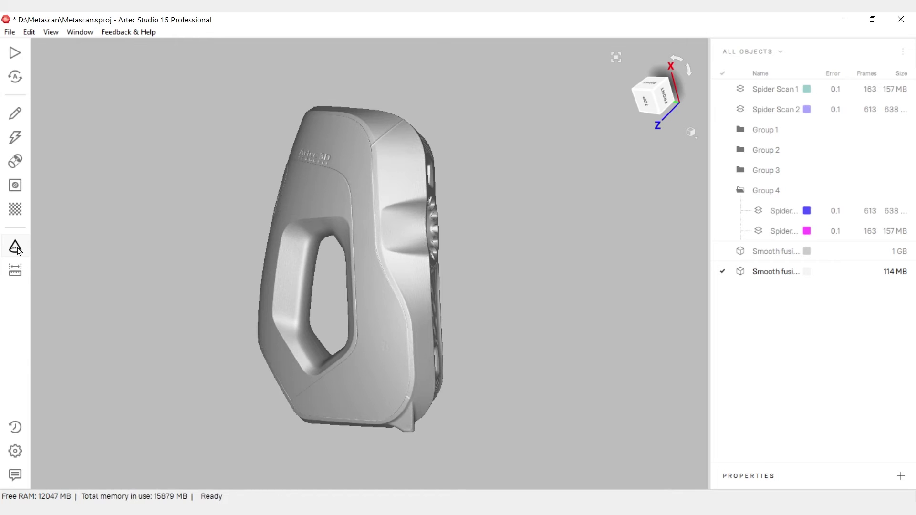
click(16, 274)
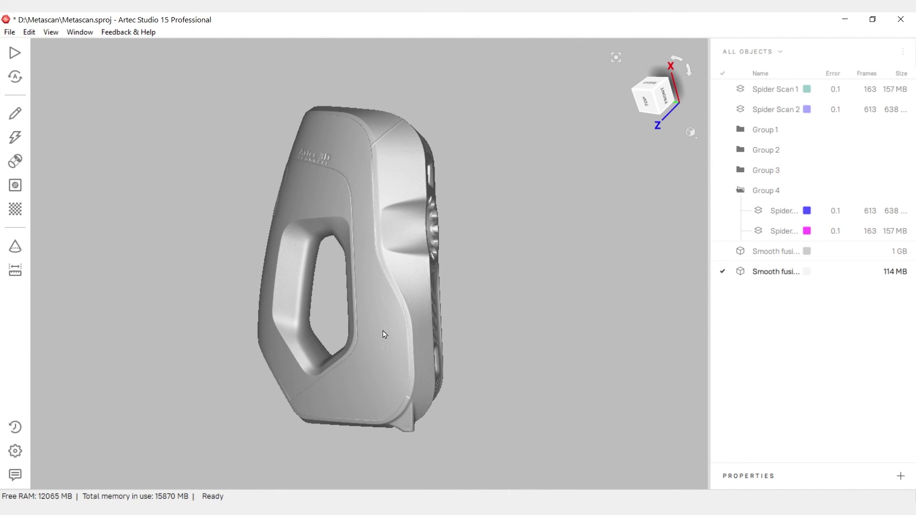
mouse_move(338, 334)
mouse_down()
mouse_move(489, 321)
mouse_move(349, 333)
mouse_up()
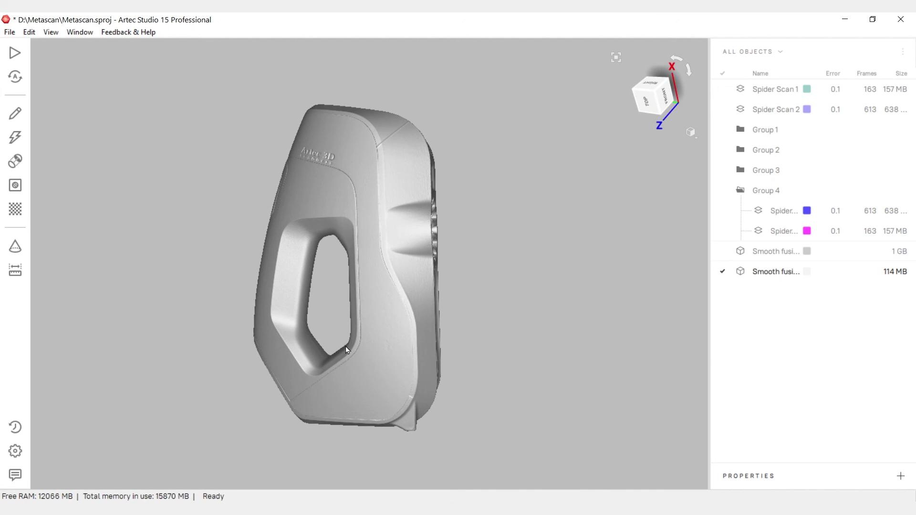